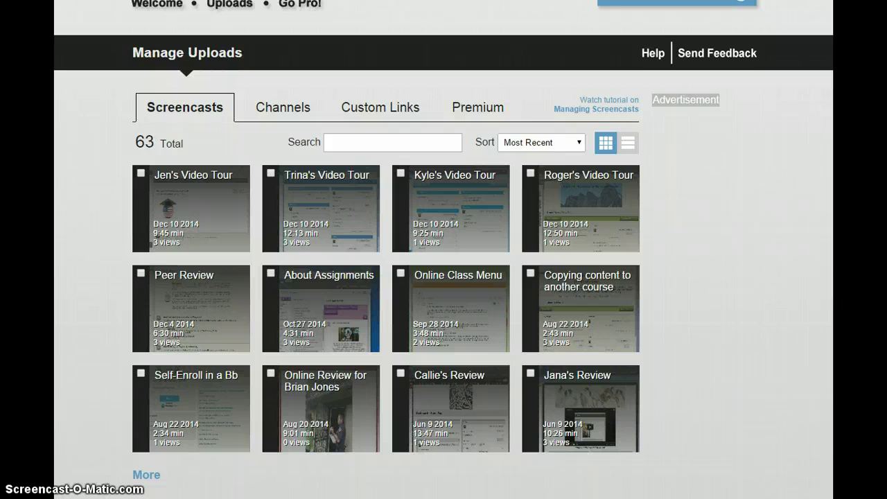
Open the Online Class Menu screencast, allow the Screencast Player to run, and pause its playback.
mouse_move(432, 311)
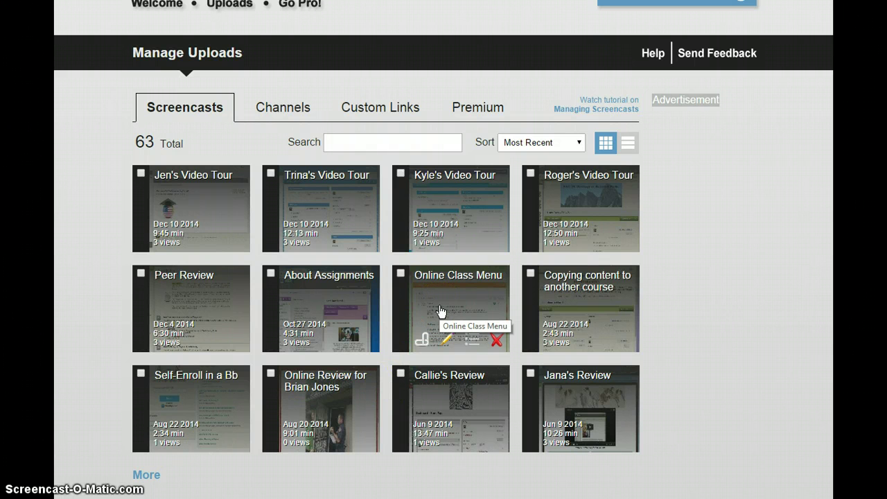
click(439, 312)
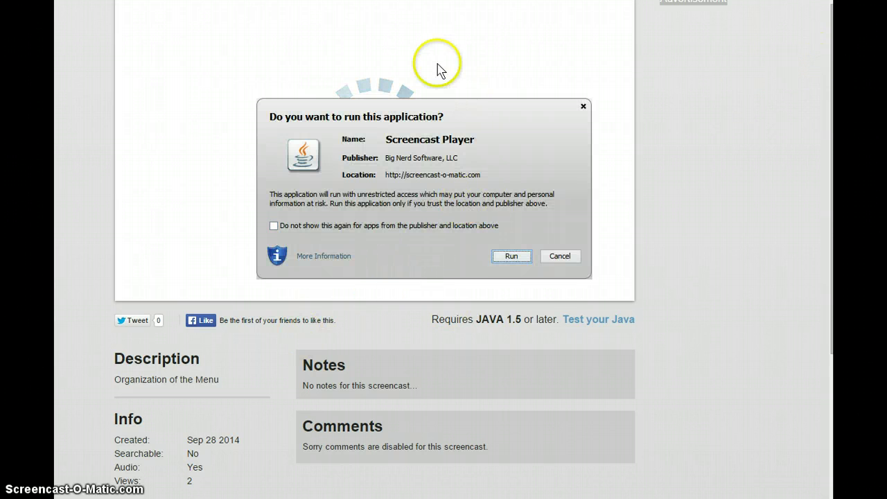
click(509, 256)
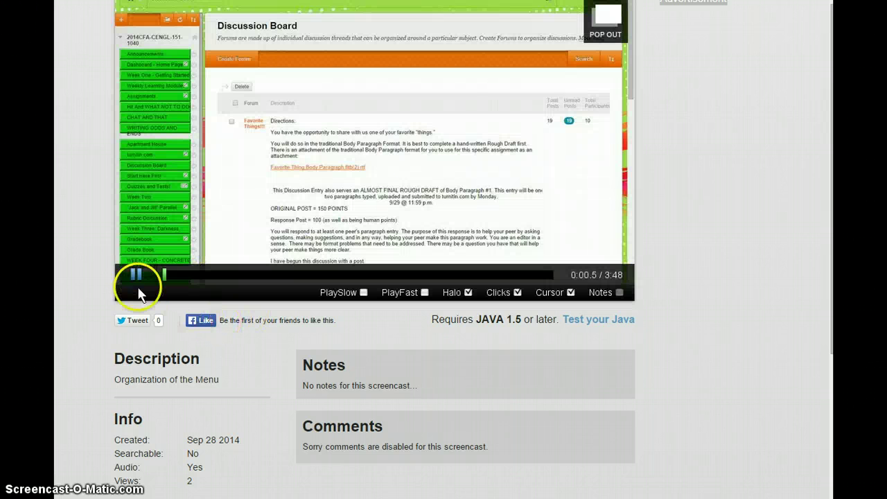
click(134, 273)
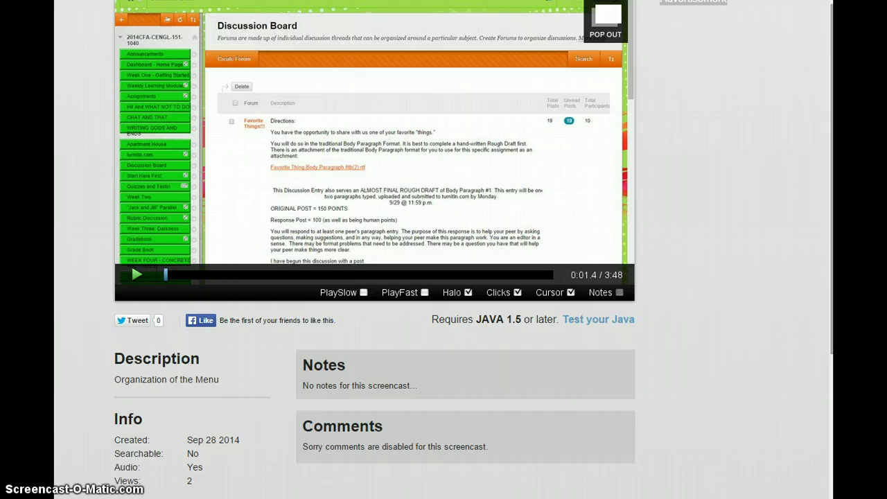
Copy the screencast's iframe embed code at the Full (800px) width.
scroll(444, 277, down, 3)
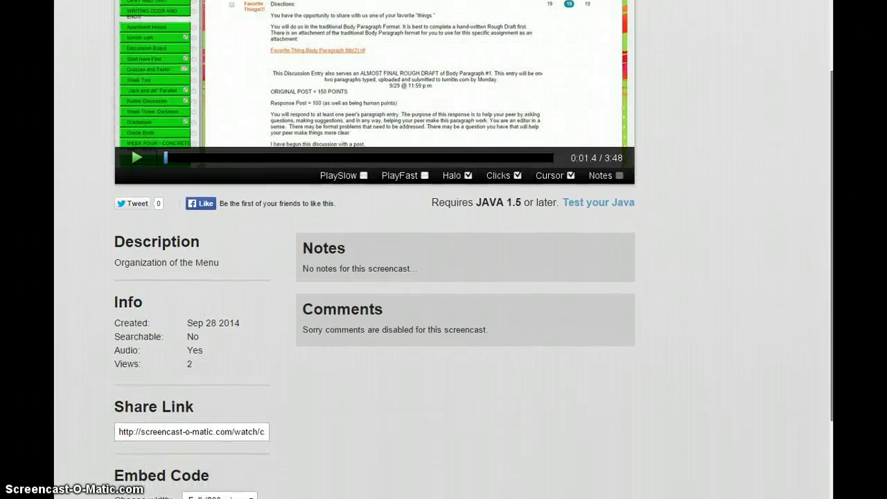
scroll(443, 277, down, 3)
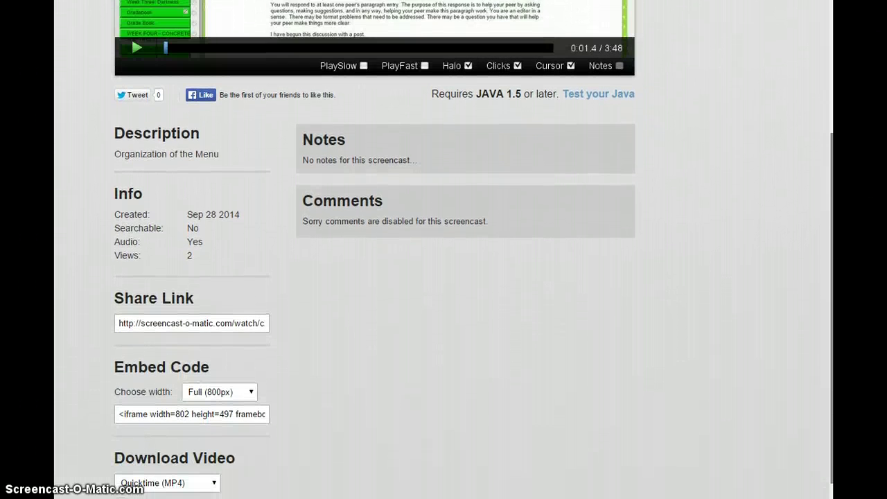
drag(832, 295, 834, 329)
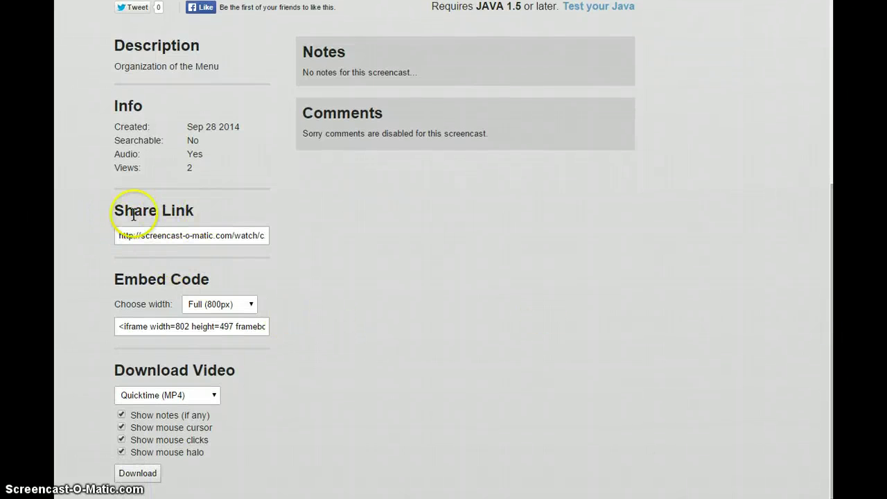
click(121, 235)
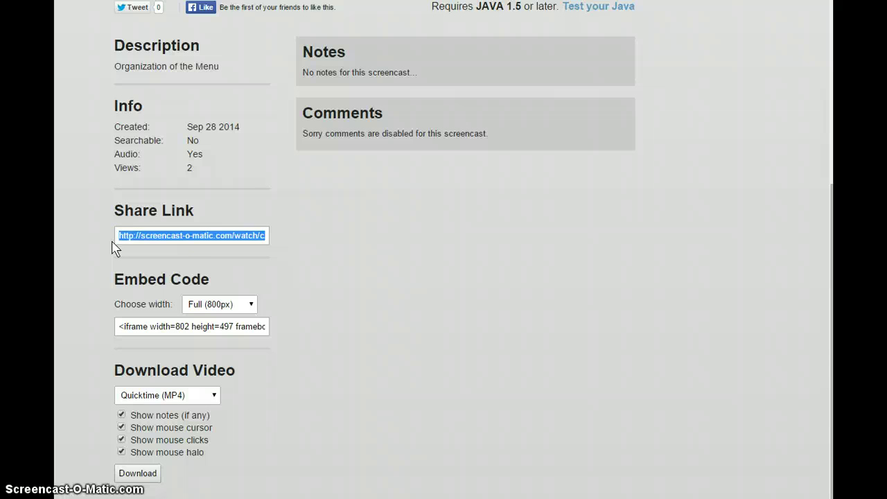
click(251, 304)
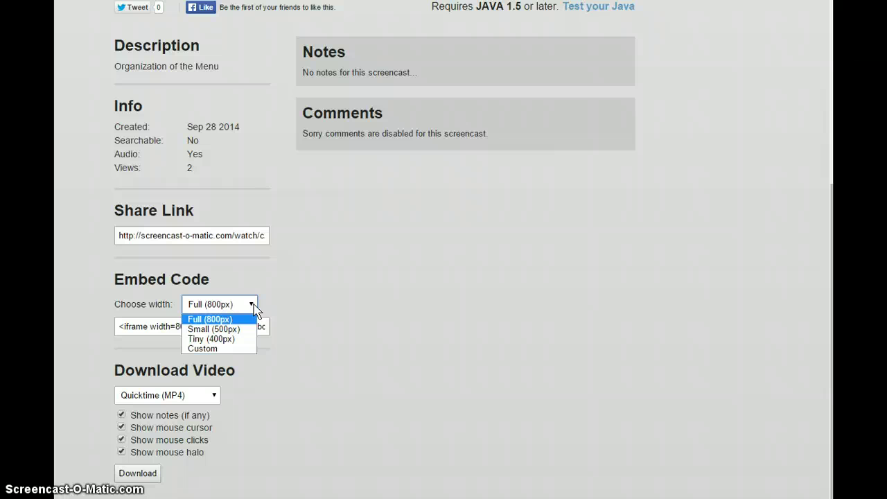
click(311, 302)
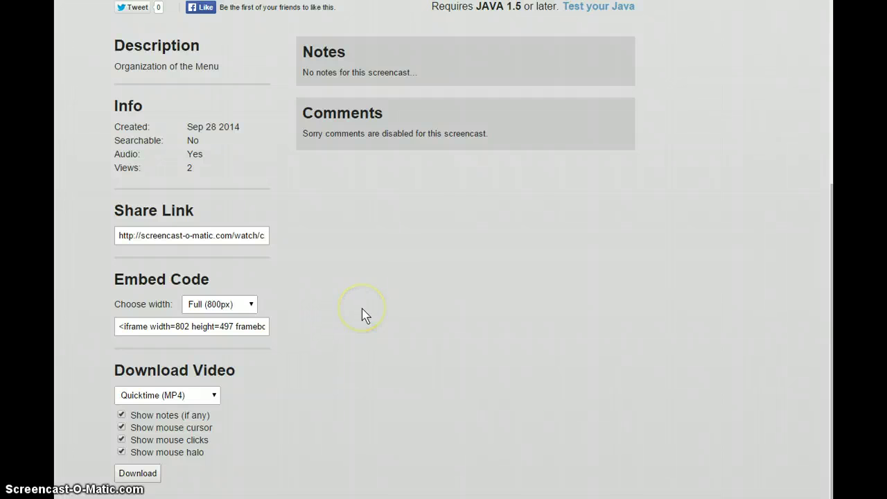
click(122, 332)
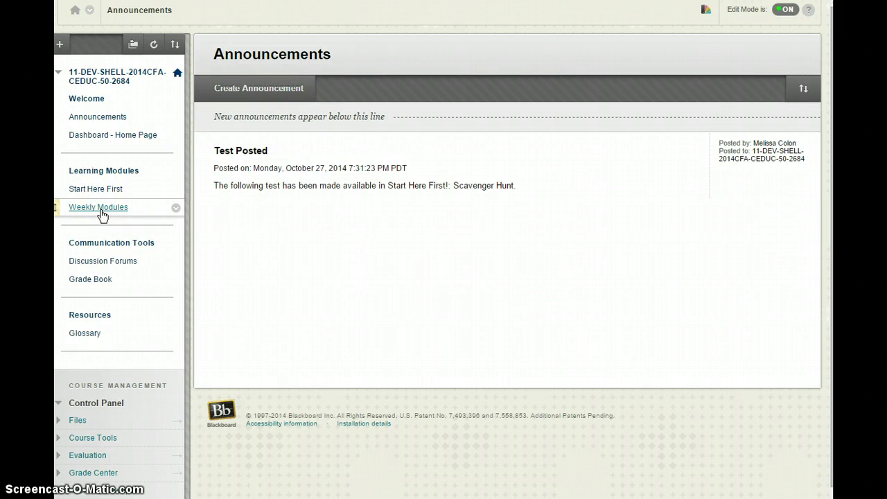
In Blackboard, create a new item named "PPT Lecture" in the Week 2 folder of Weekly Modules.
click(100, 211)
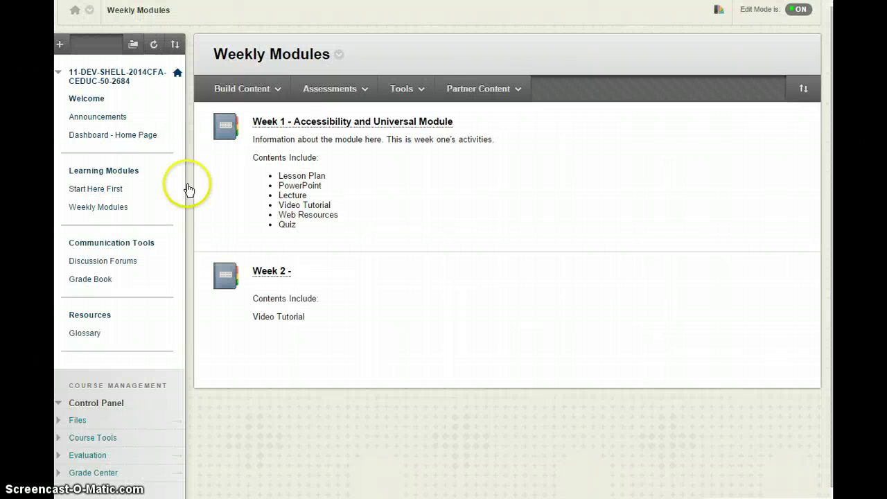
click(264, 273)
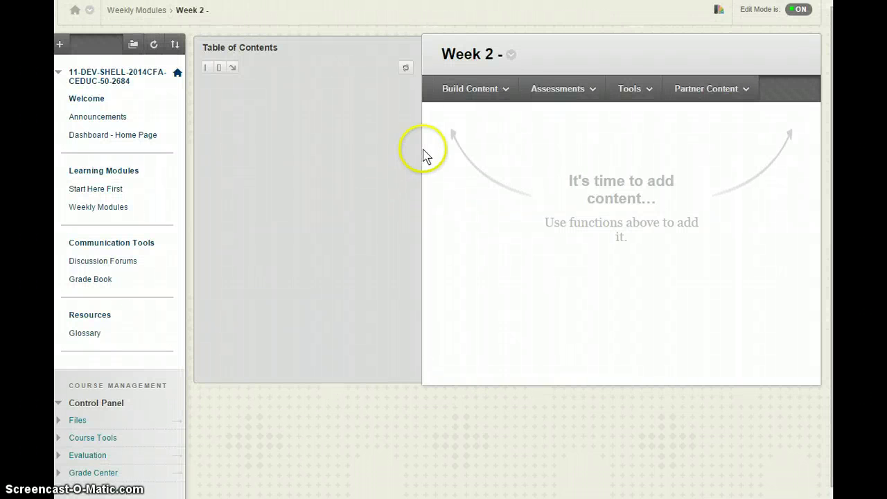
click(460, 90)
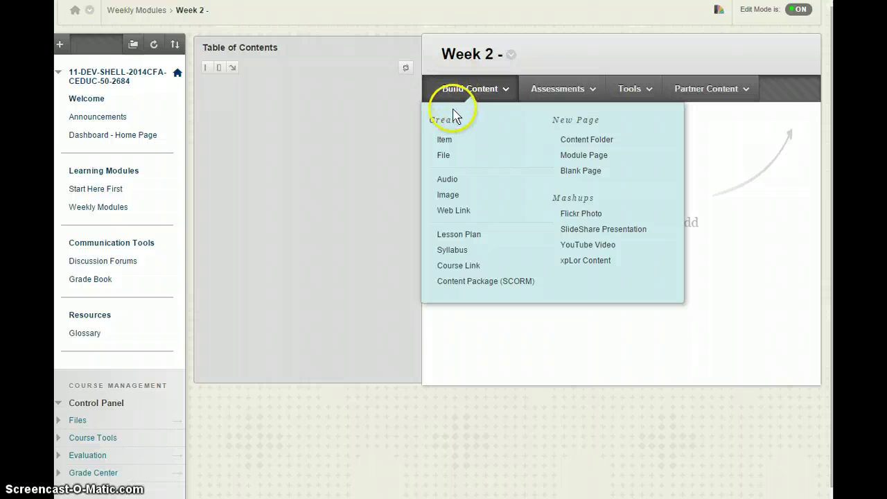
click(443, 140)
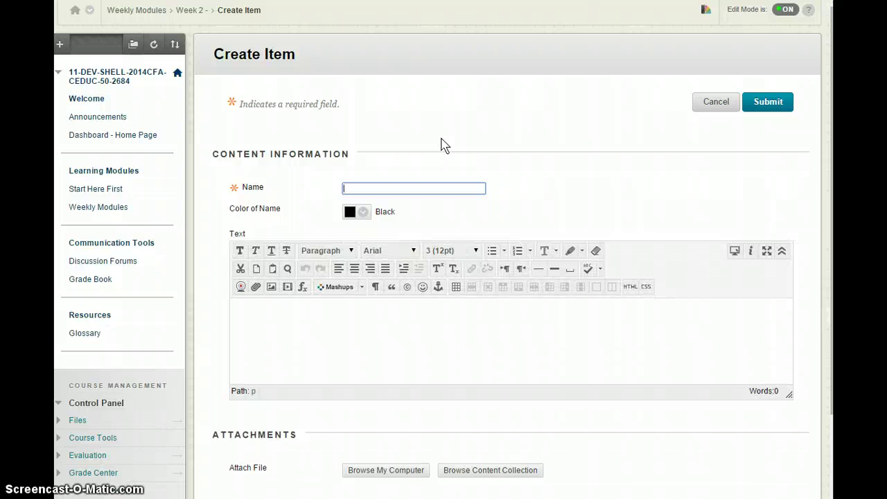
text(PPT Lecture)
click(275, 316)
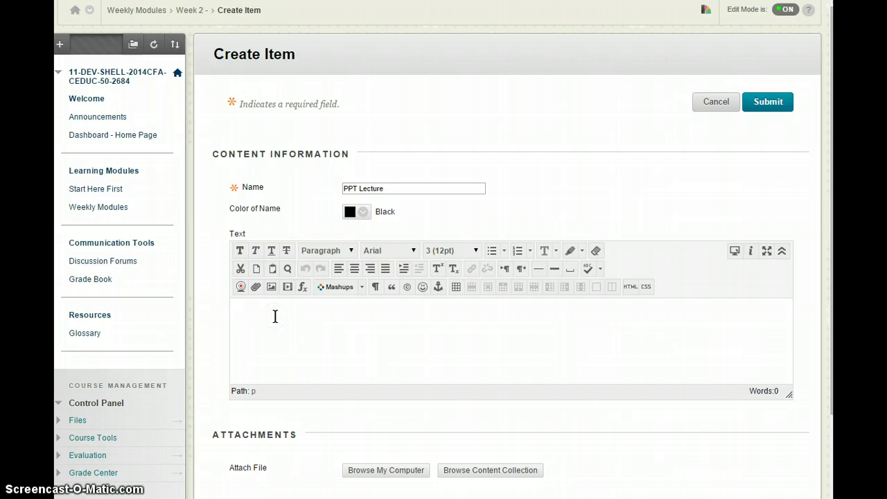
Embed the screencast in the item's text by pasting the copied iframe code into the HTML code view and updating.
click(627, 287)
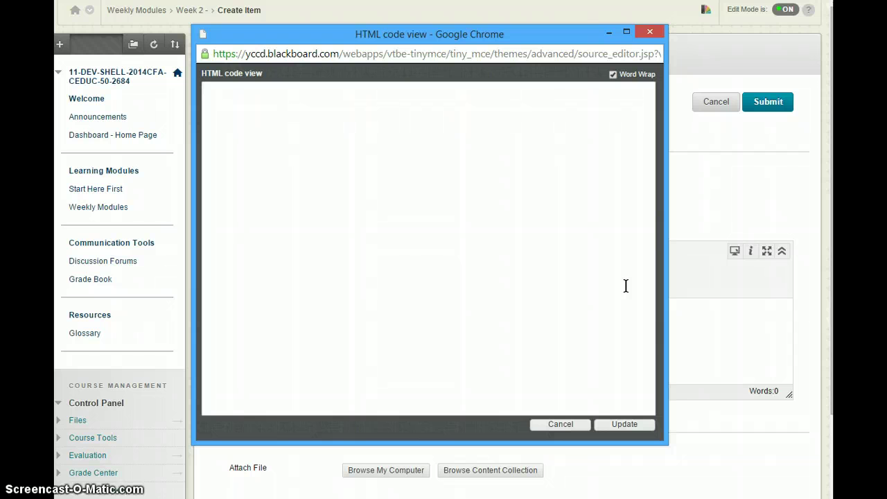
text(<iframe width=802 height=497 frameborder="0" scrolling="no" src="//screencast-o-matic.com/embed?sc=c2Qu2YenHT&w=802&v=3"></iframe>)
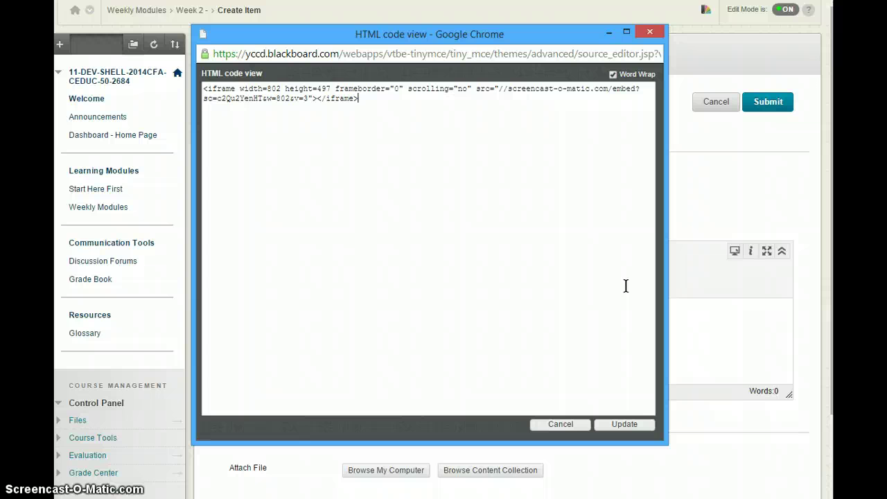
click(613, 425)
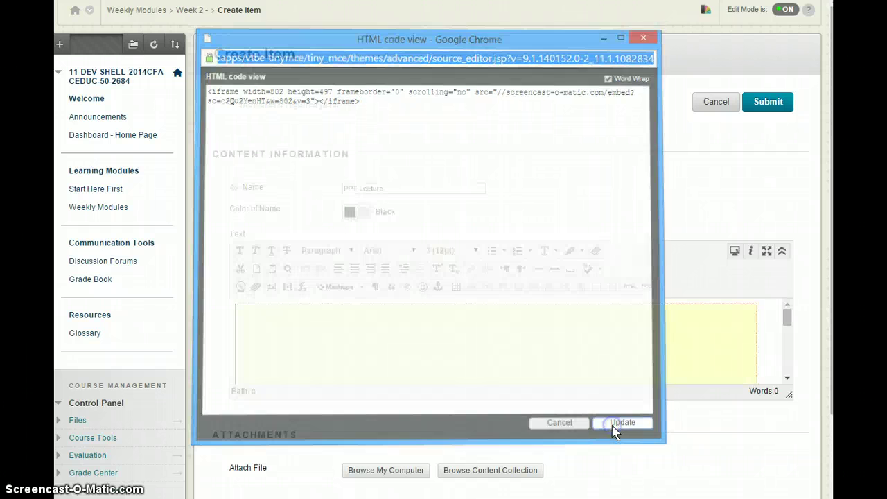
Preview the item's content to check the embedded screencast, and close the preview.
drag(789, 323, 789, 369)
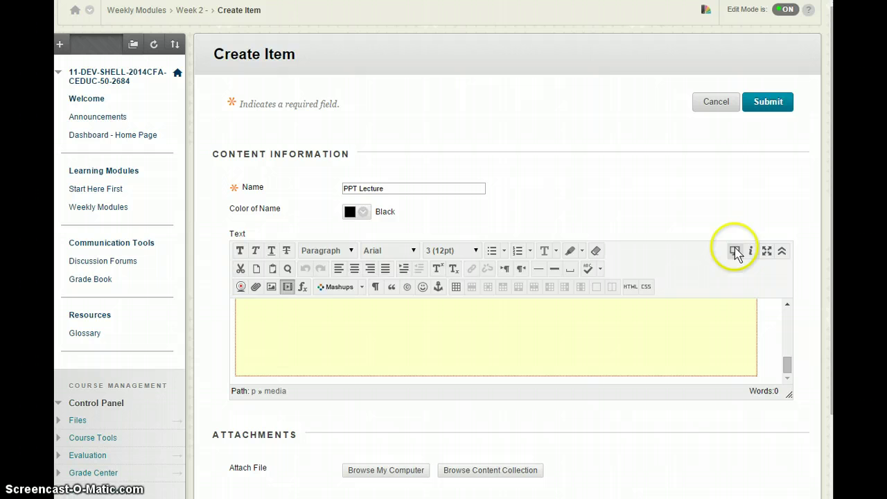
click(735, 251)
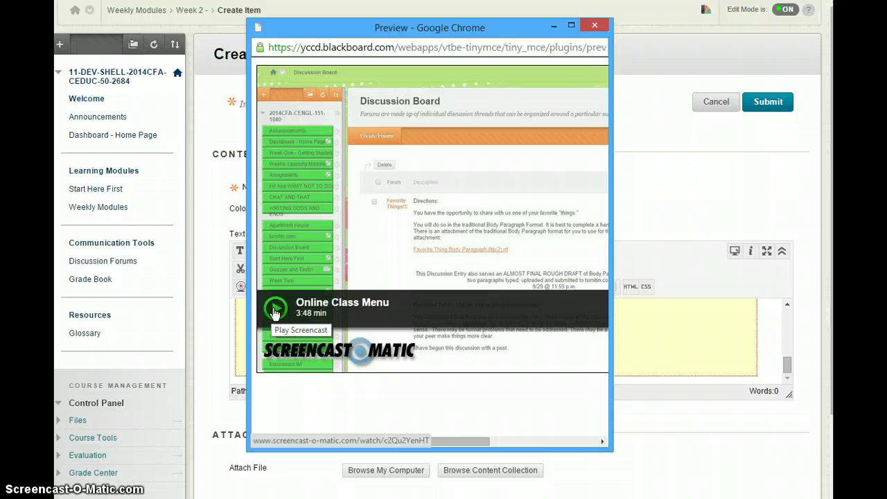
click(596, 27)
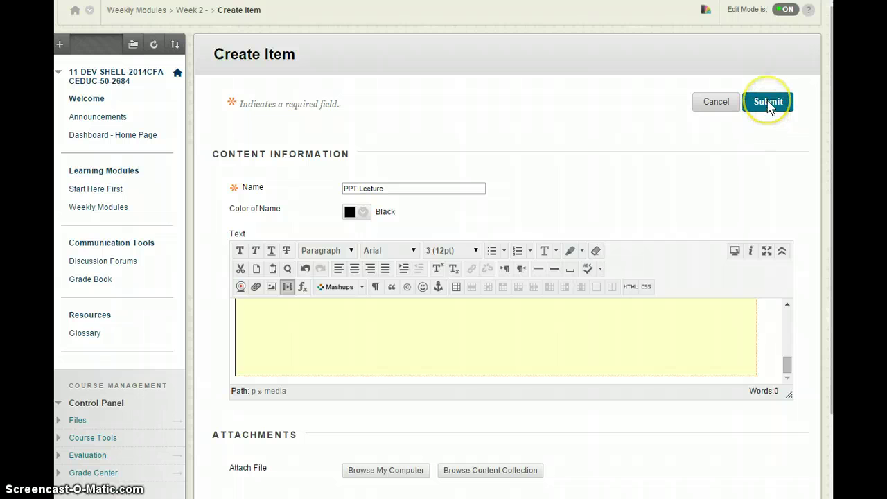
Below the embedded video, add "If you cannot view the video go to this link:" followed by the share link copied from Screencast-O-Matic.
click(787, 365)
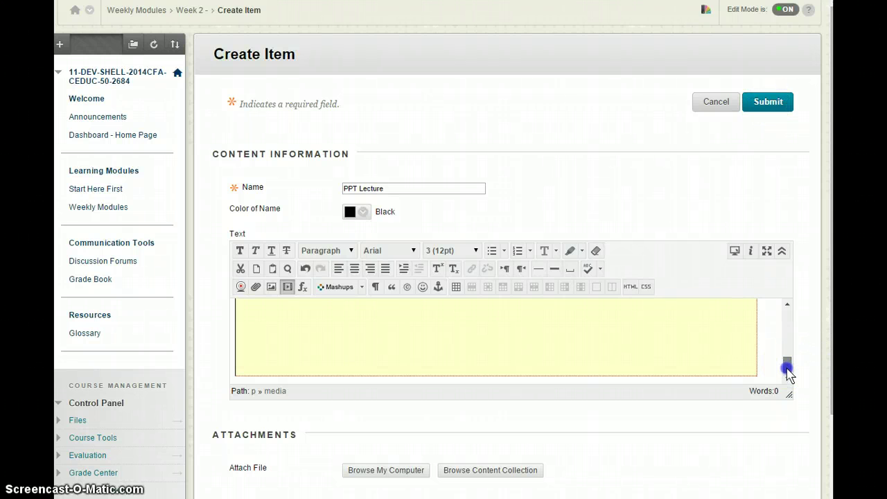
key(Return)
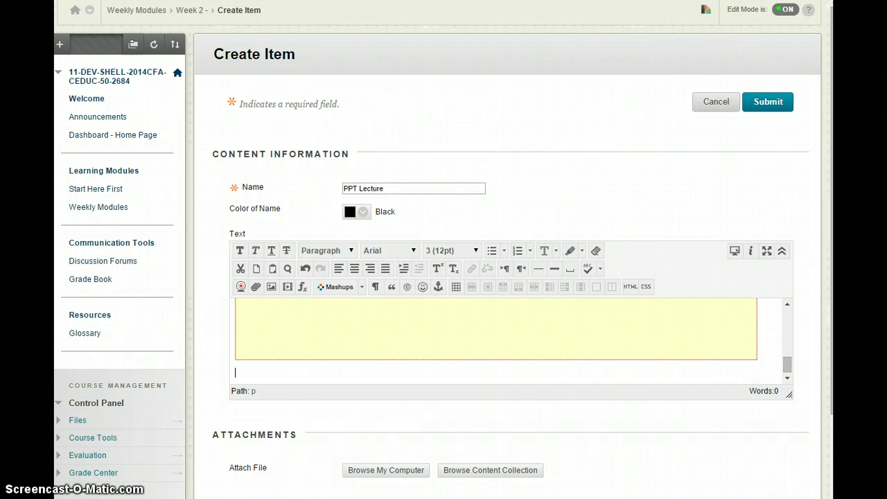
scroll(700, 8, up, 3)
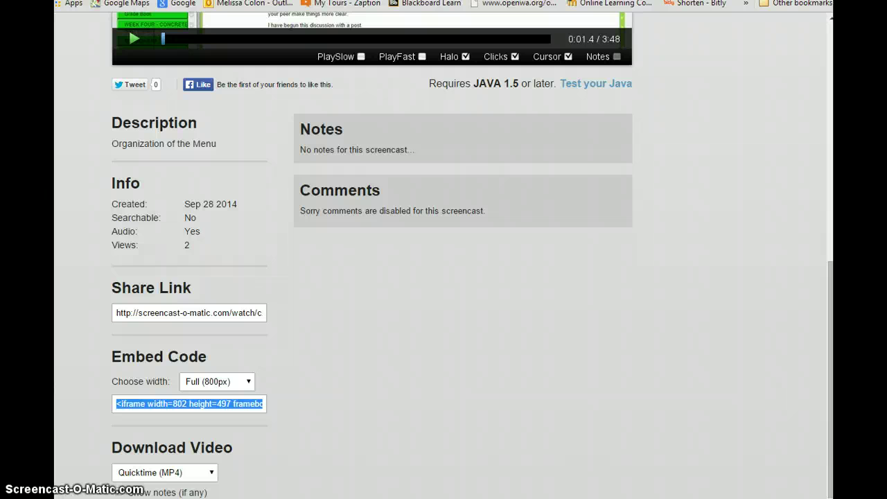
click(117, 314)
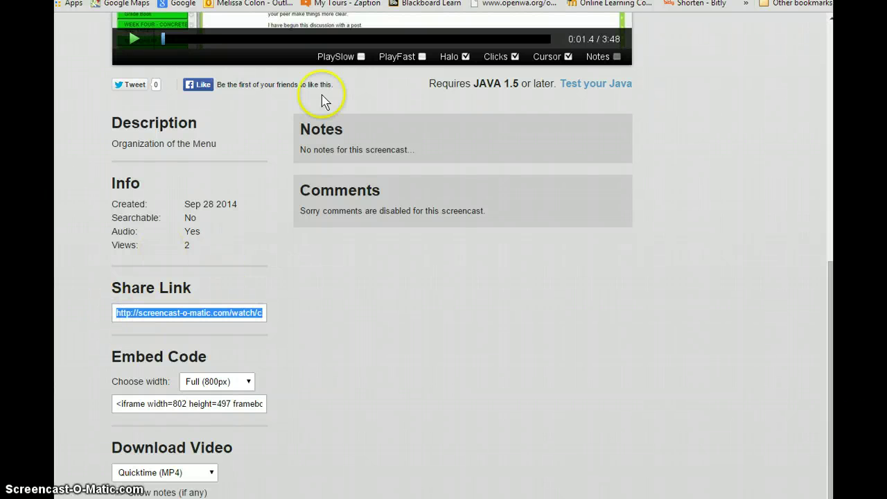
click(350, 0)
click(270, 470)
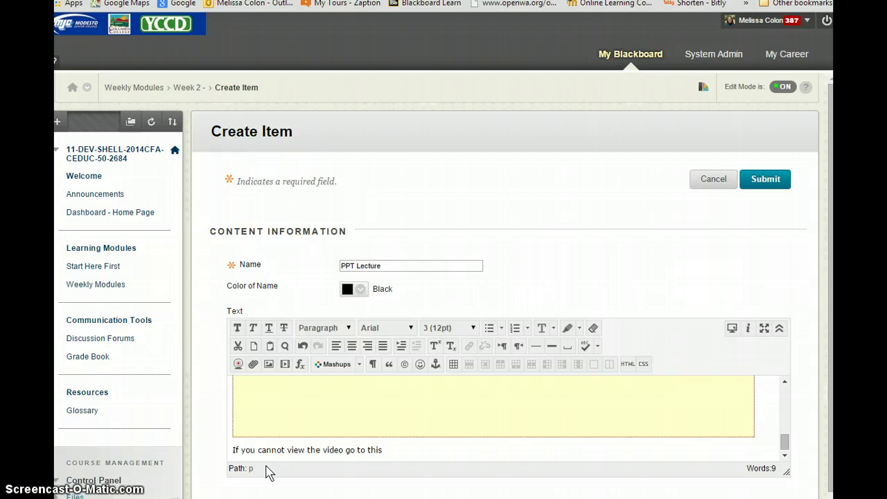
text(link:)
text(http://screencast-o-matic.com/watch/c2Qu2YenHT)
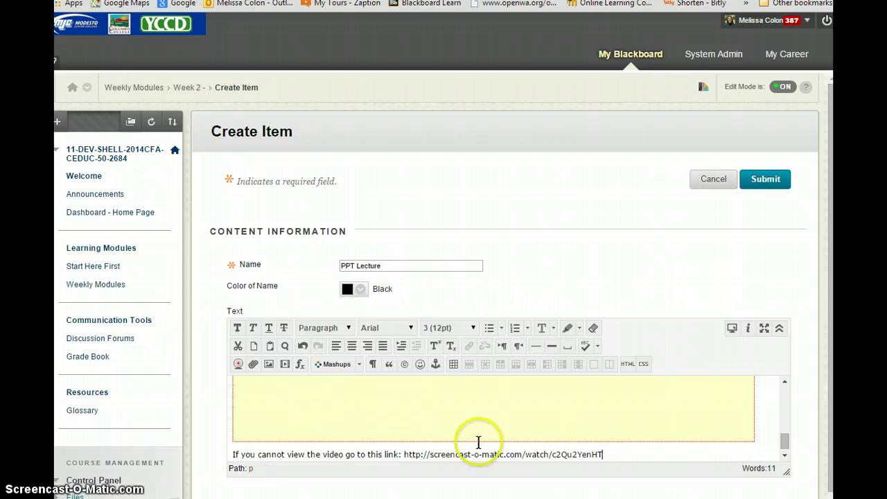
drag(563, 452, 405, 454)
key(ctrl+c)
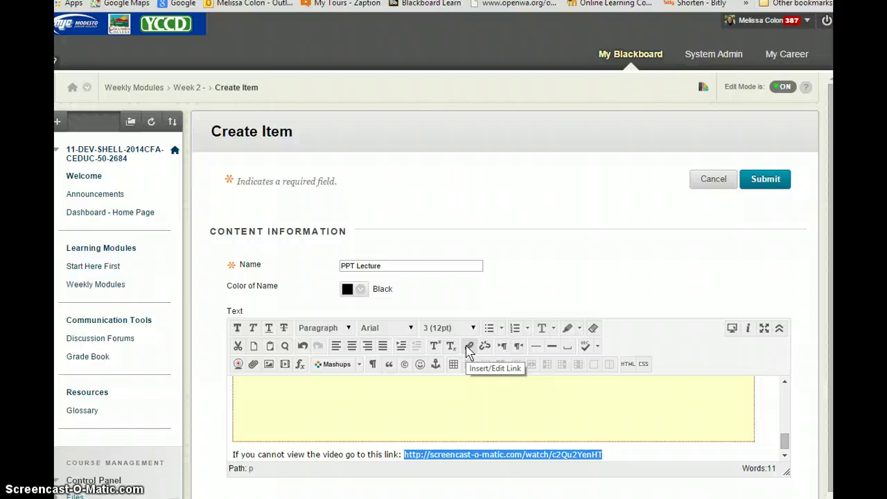
click(469, 348)
click(466, 348)
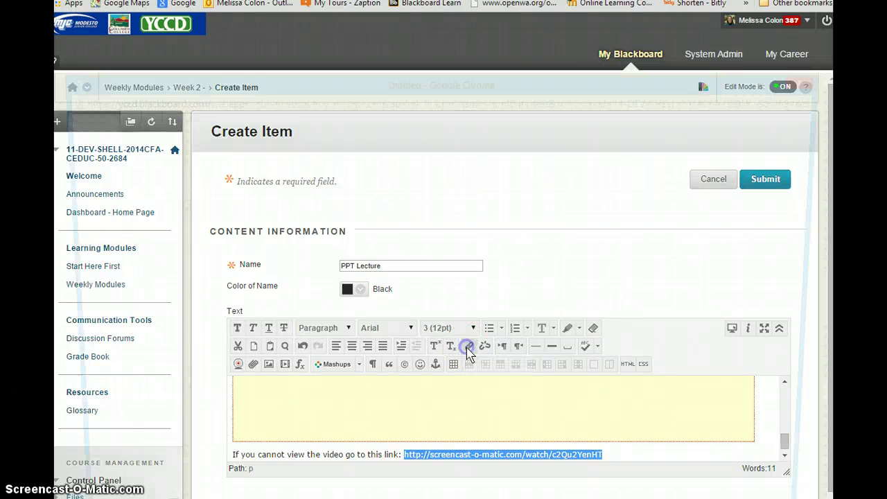
click(445, 139)
drag(347, 82, 383, 76)
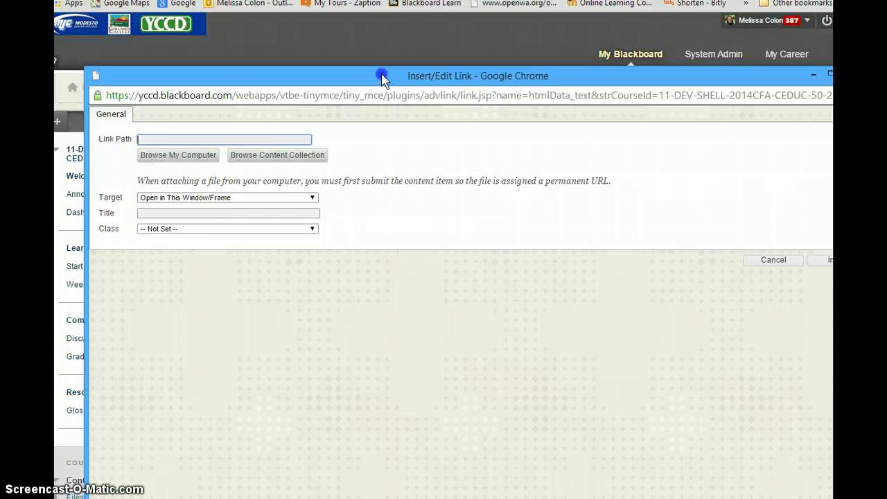
click(168, 142)
key(ctrl+v)
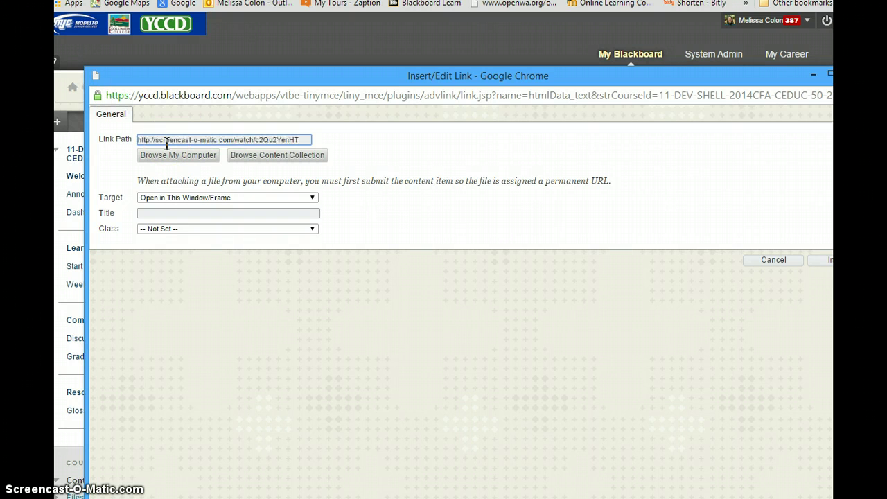
Set the link's target to Open in New Window (_blank) and bring the whole link dialog into view.
drag(167, 144, 316, 201)
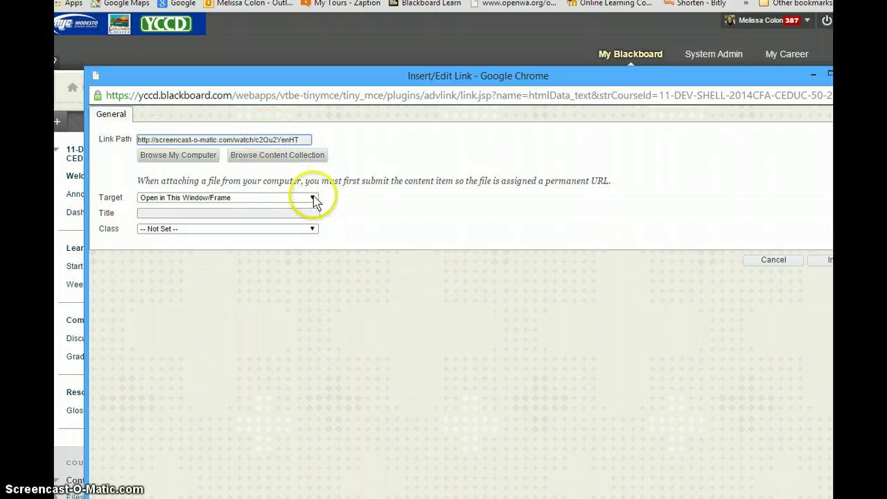
click(314, 198)
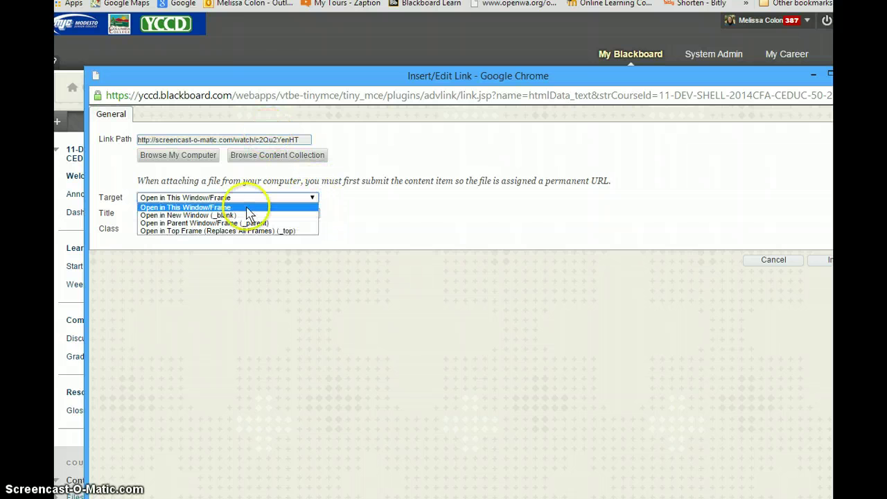
click(201, 216)
drag(341, 72, 297, 78)
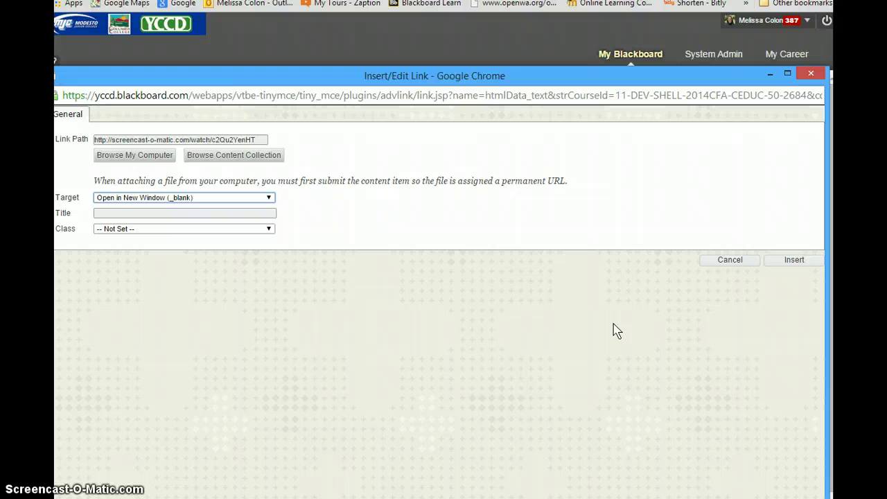
Insert the fallback hyperlink into the item's text and submit the PPT Lecture item.
click(787, 266)
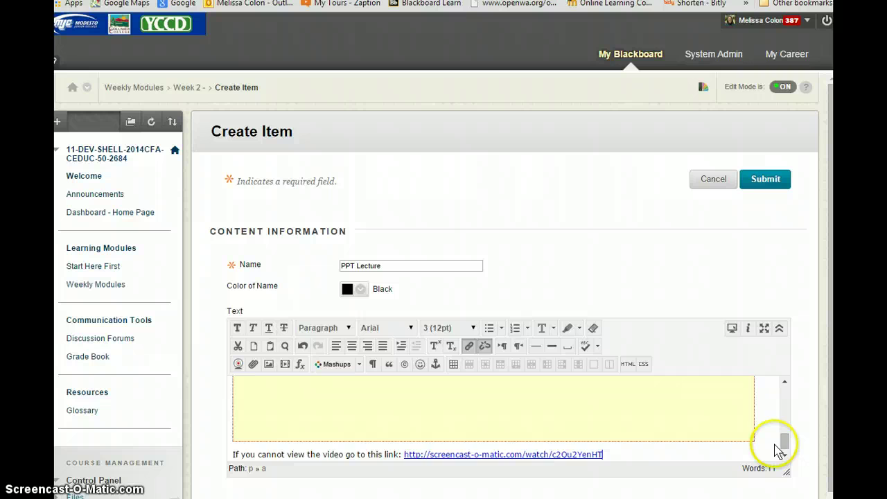
mouse_move(778, 449)
mouse_down()
mouse_move(786, 396)
mouse_move(785, 448)
mouse_up()
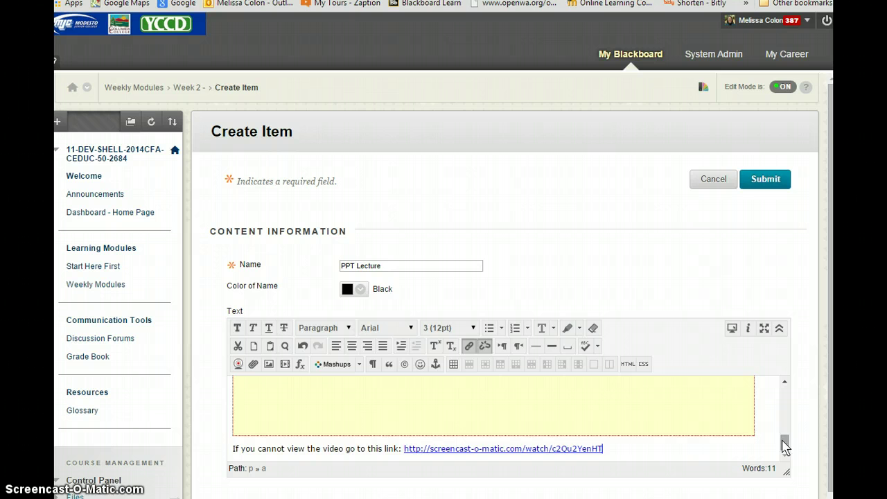
click(763, 182)
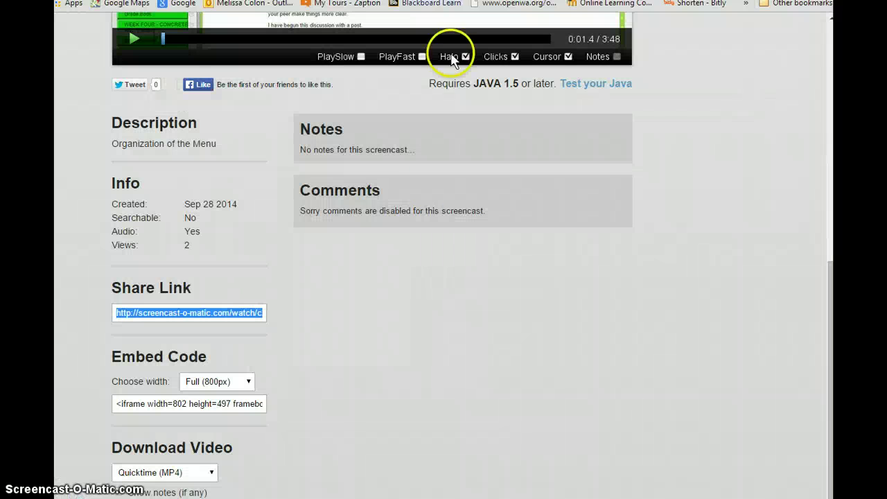
In Screencast-O-Matic, set the embed code's width to Small (500px) and copy the code.
click(249, 382)
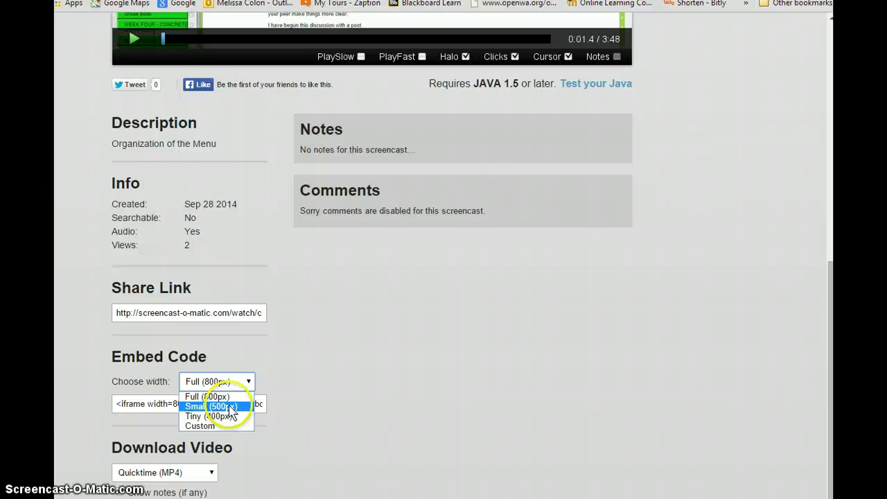
click(231, 407)
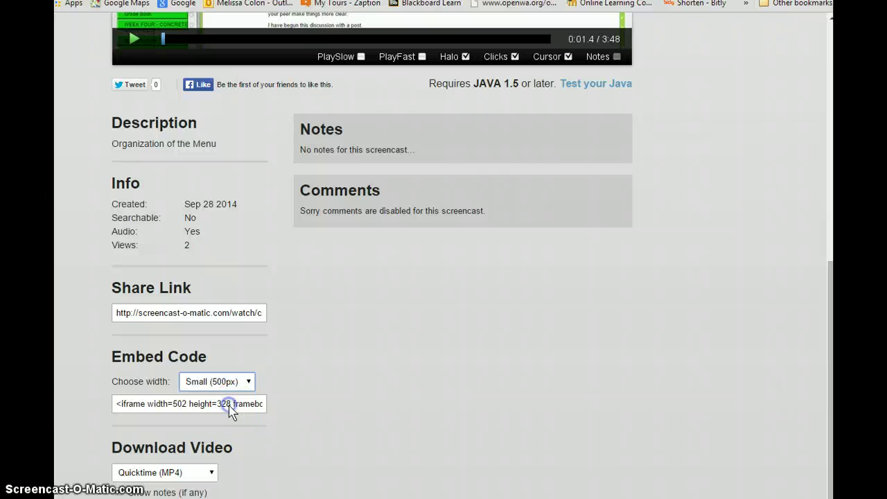
click(116, 406)
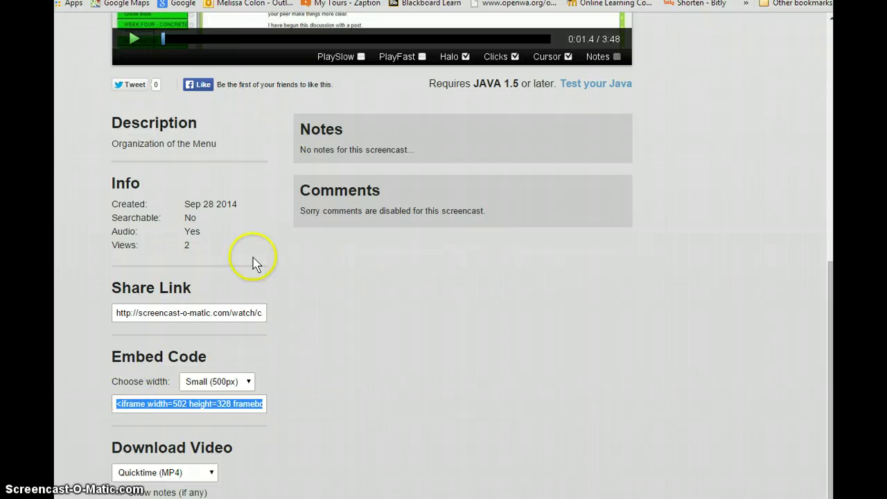
Back in Blackboard, open the PPT Lecture item for editing and delete the embedded video above the fallback link.
key(ctrl+Tab)
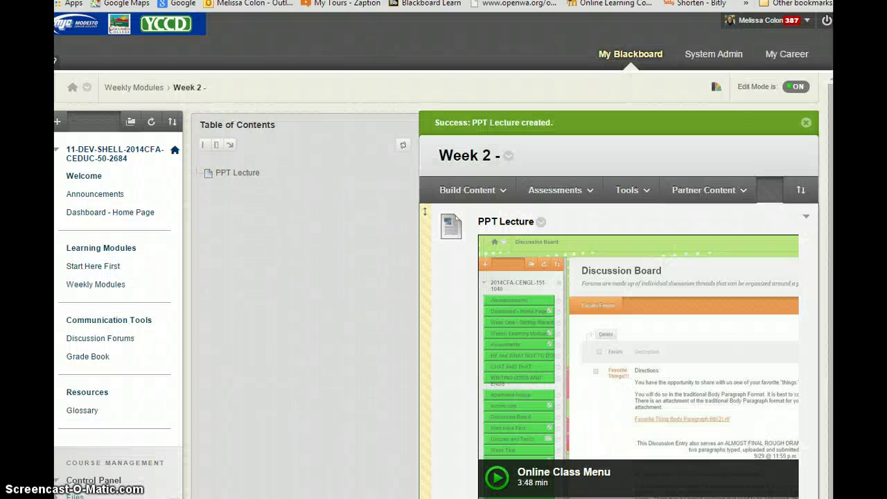
click(540, 222)
click(552, 250)
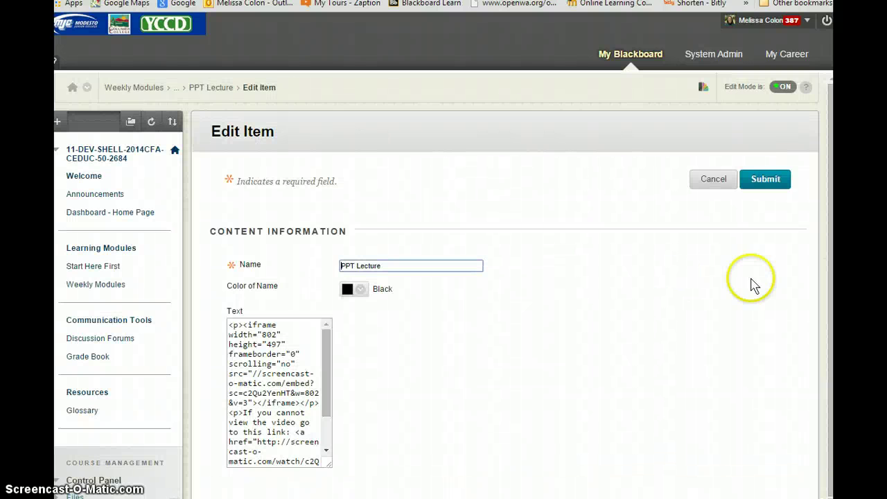
scroll(829, 239, down, 2)
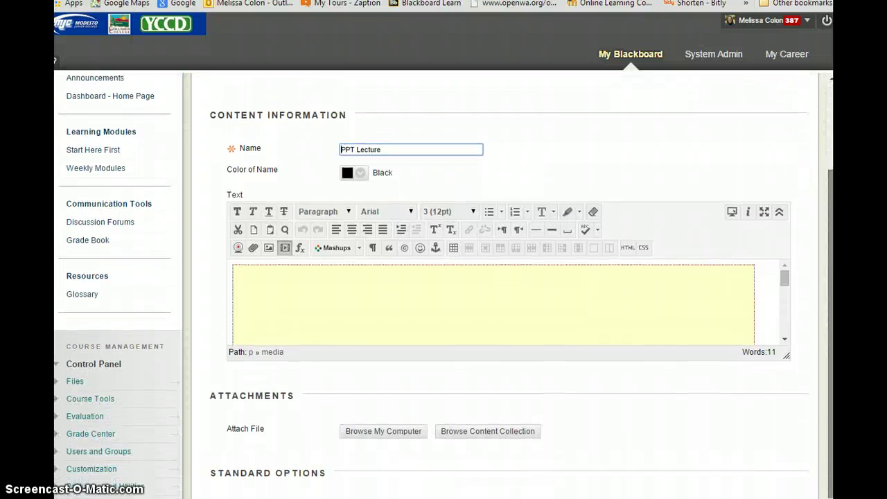
click(480, 278)
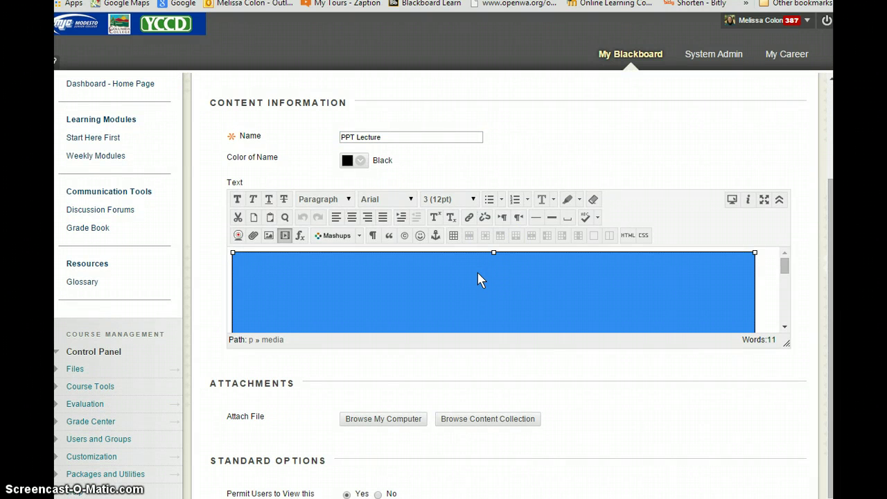
key(Delete)
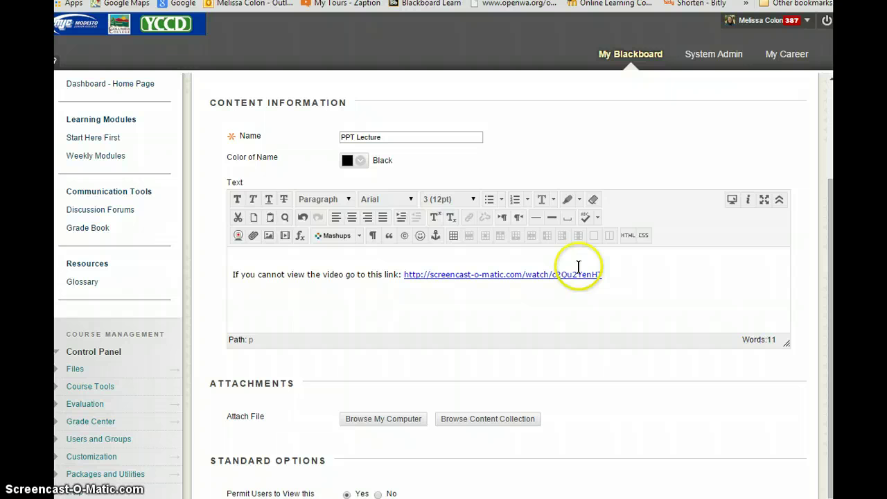
Paste the copied 502 by 328 iframe code into the empty first paragraph of the item's HTML code and update the text.
click(628, 236)
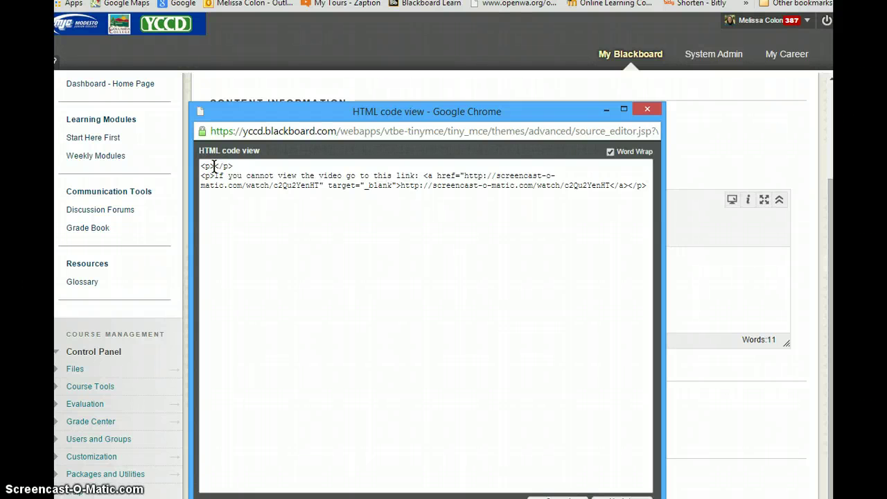
text(<iframe width=502 height=328 frameborder="0" scrolling="no" src="//screencast-o-matic.com/embed?sc=c2Qu2YenHT&w=502&v=3"></iframe>)
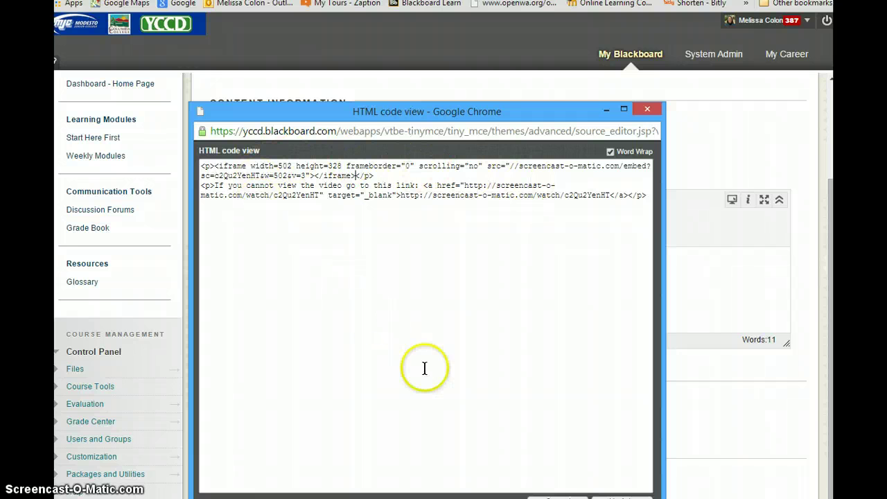
click(529, 117)
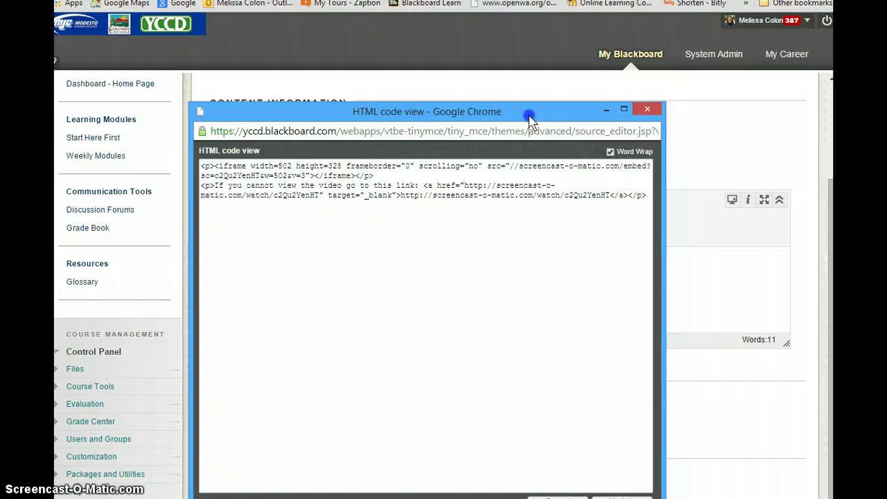
drag(530, 121, 527, 77)
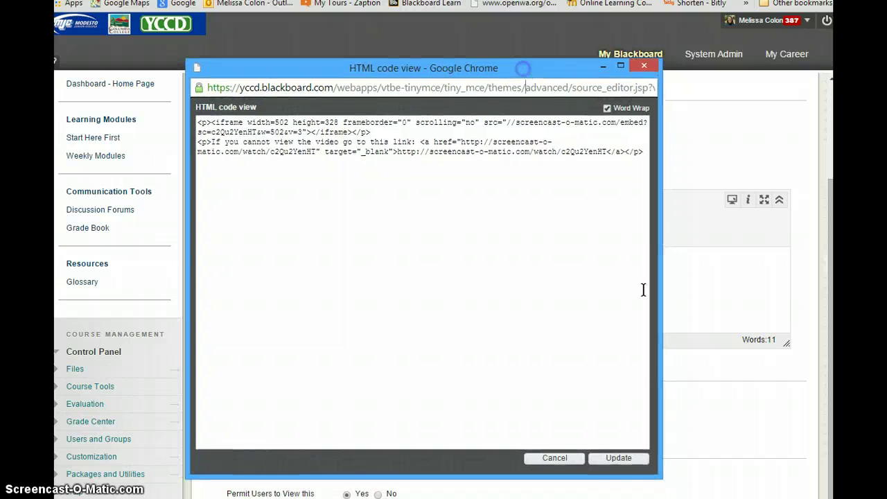
click(618, 461)
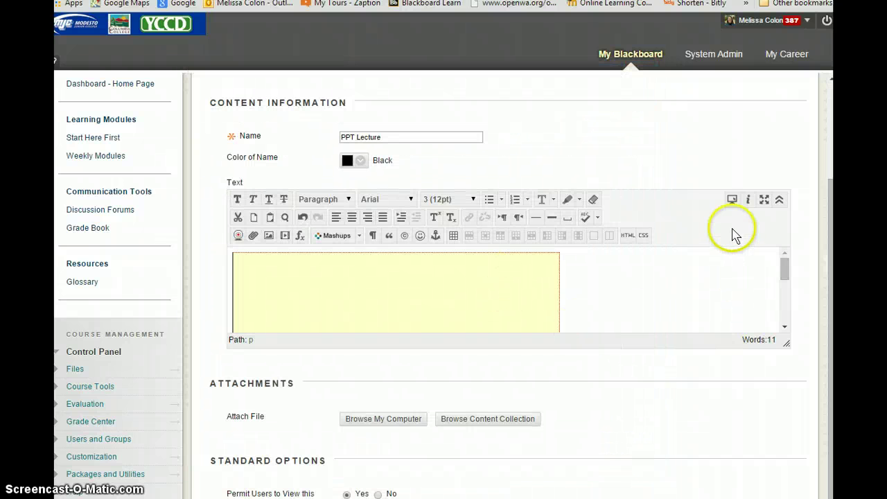
Preview the item's content in a widened window, run the Screencast Player to test the video's playback, and close the preview.
click(732, 200)
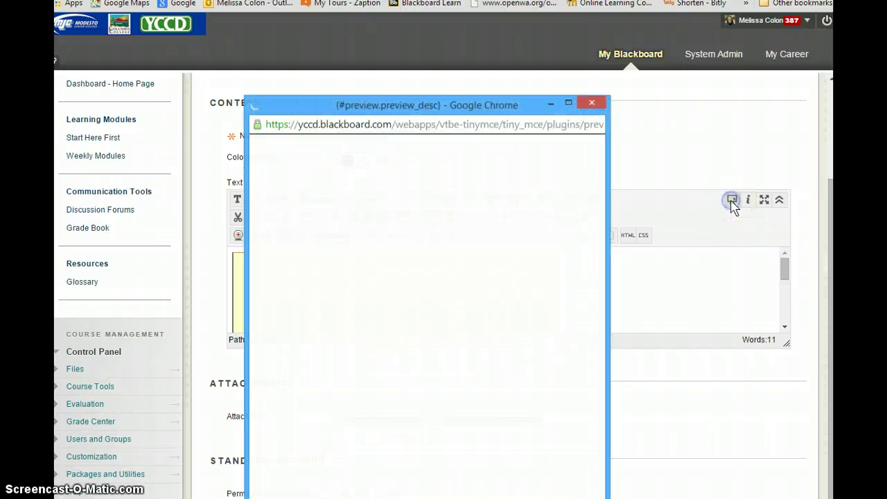
drag(517, 113, 501, 63)
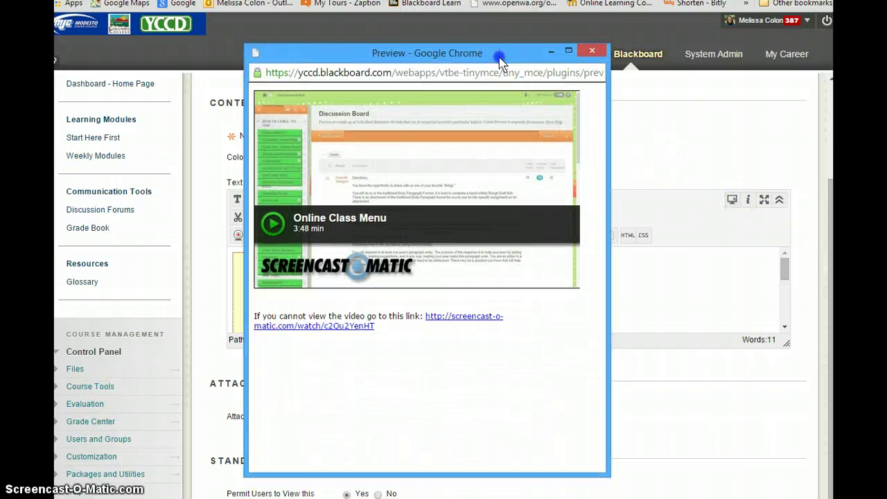
drag(610, 434, 746, 450)
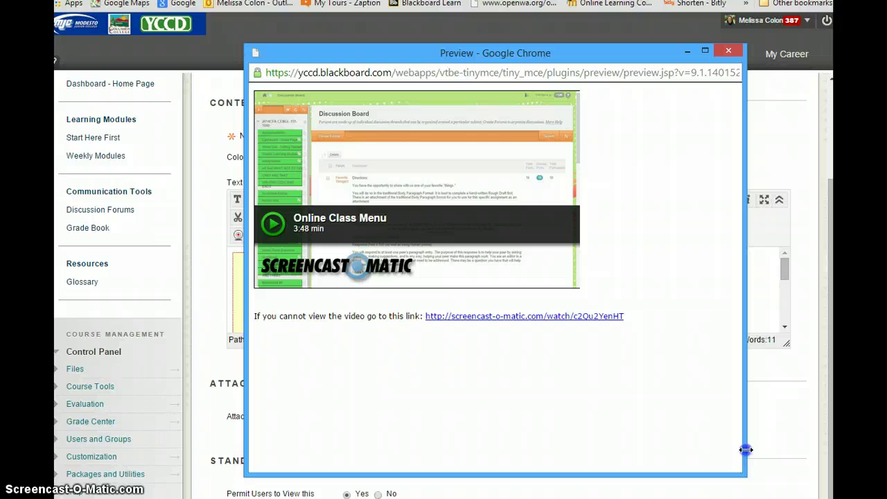
click(273, 223)
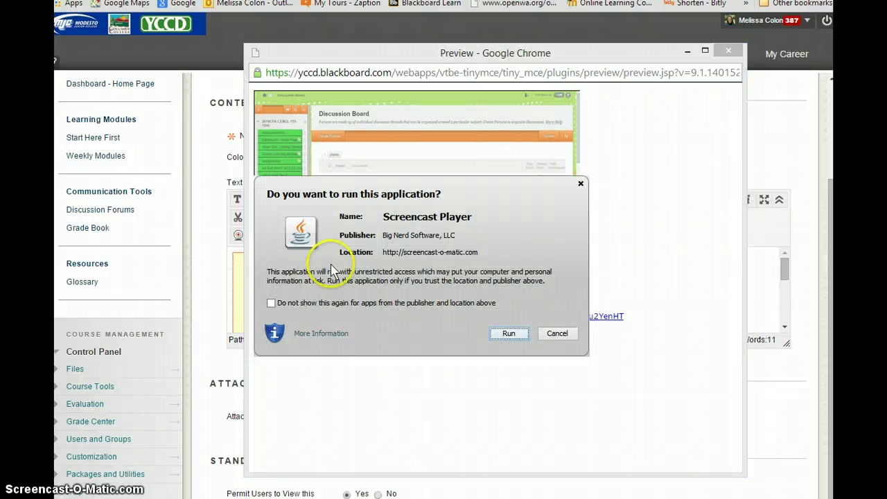
click(514, 334)
click(284, 229)
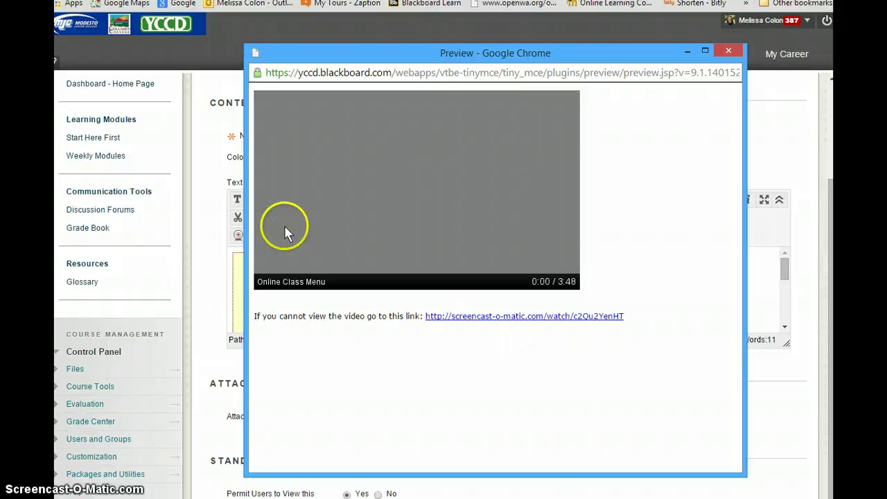
click(276, 258)
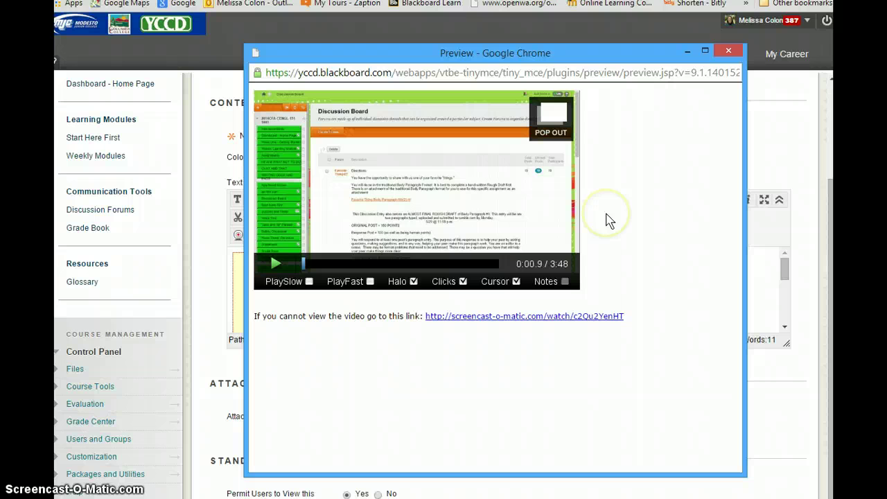
click(728, 54)
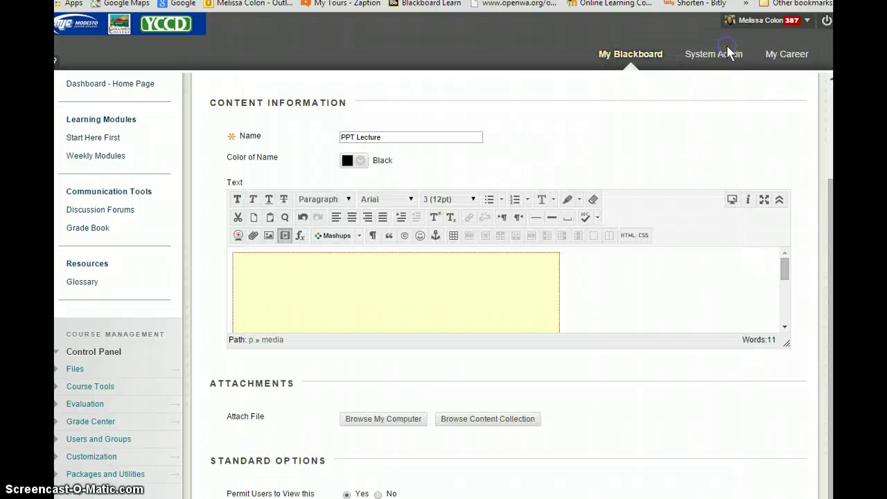
Submit the edited PPT Lecture item and check the video and fallback link on the Week 2 page.
drag(823, 242, 825, 132)
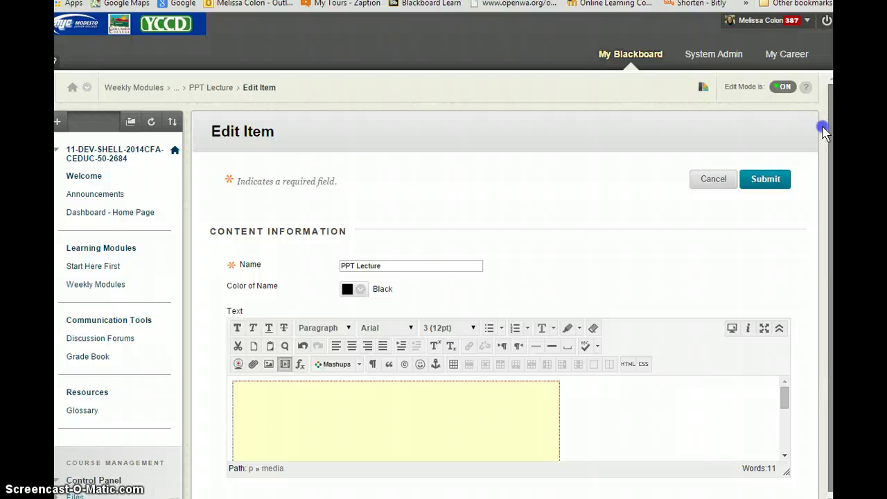
click(767, 180)
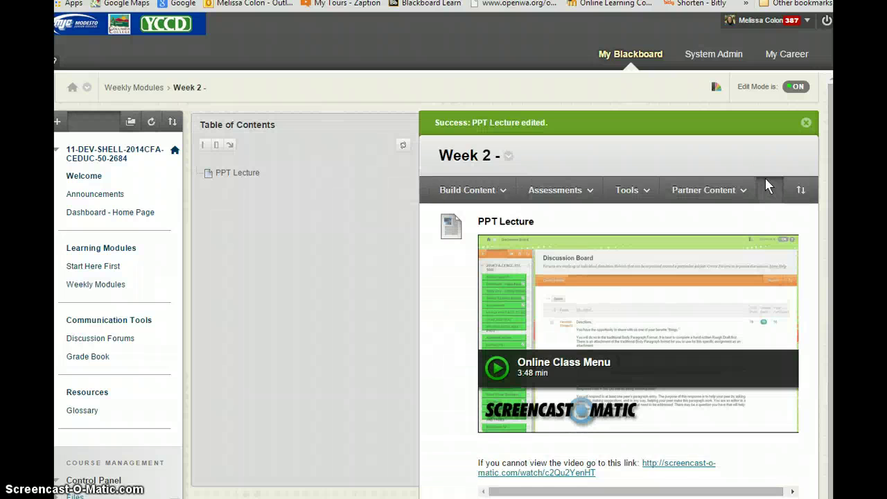
click(821, 179)
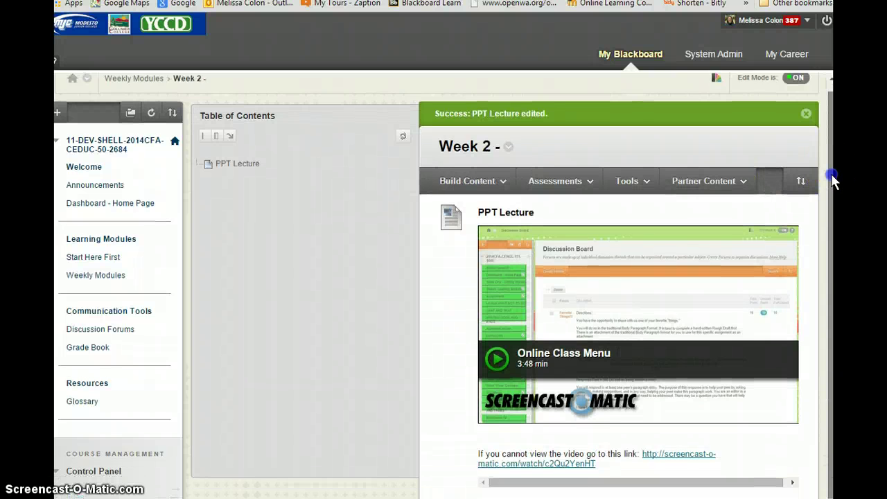
drag(827, 178, 833, 224)
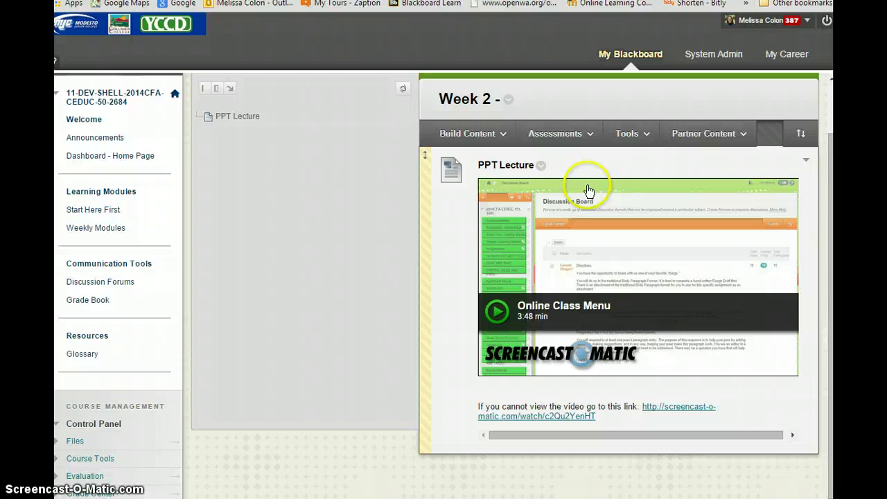
Return to Screencast-O-Matic and view the uploaded screencasts, including the Online Class Menu entry.
click(655, 410)
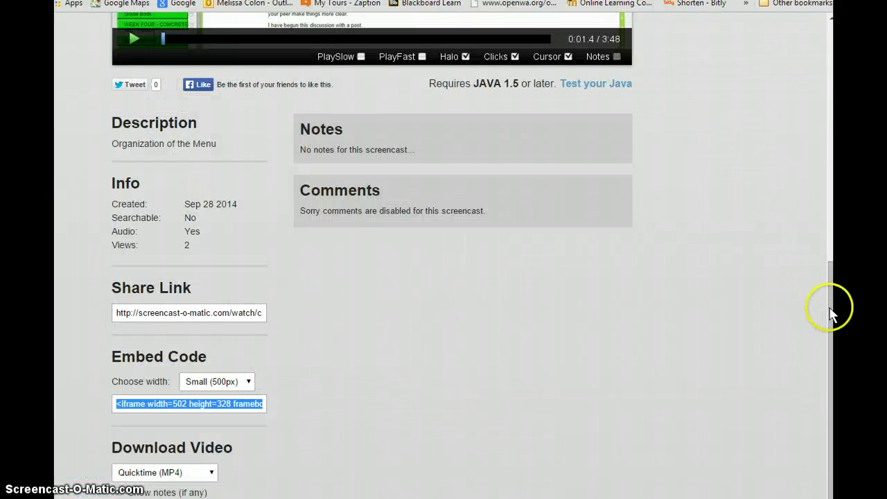
drag(832, 307, 829, 54)
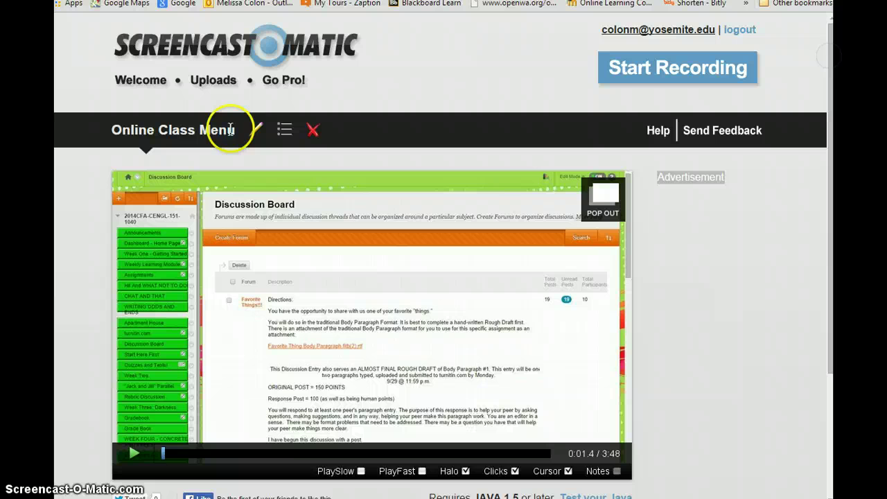
click(206, 83)
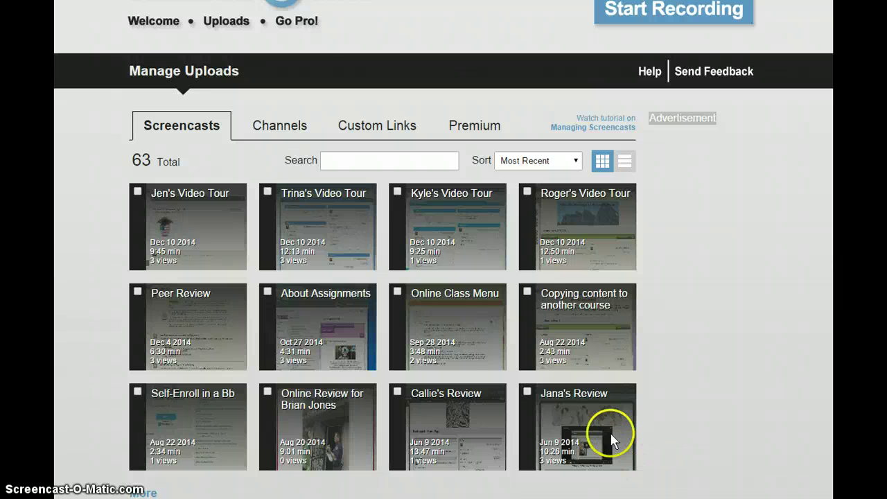
mouse_move(432, 337)
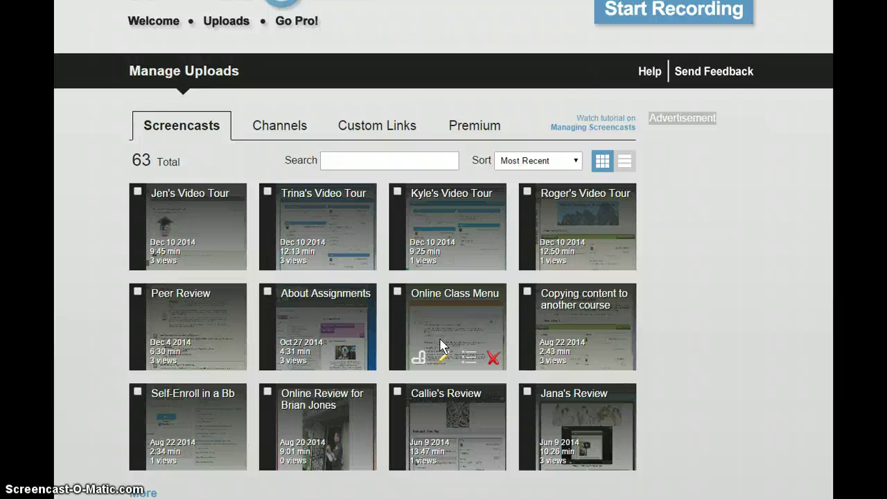
click(714, 297)
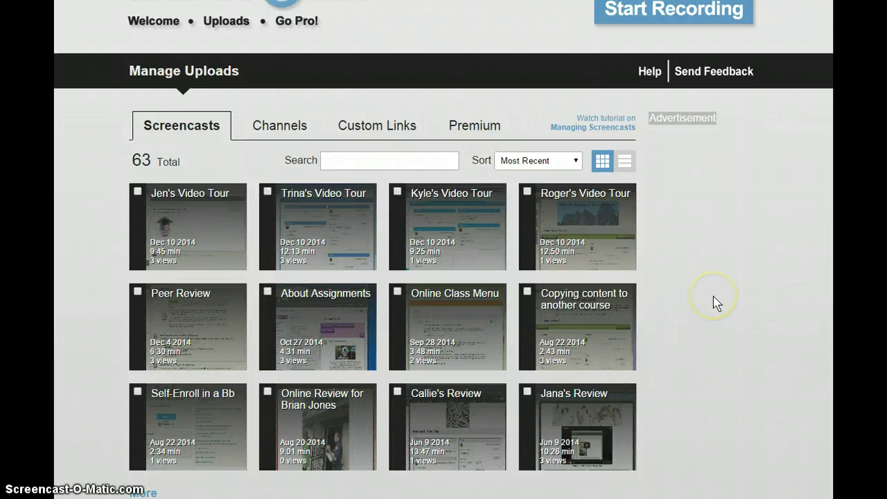
click(675, 448)
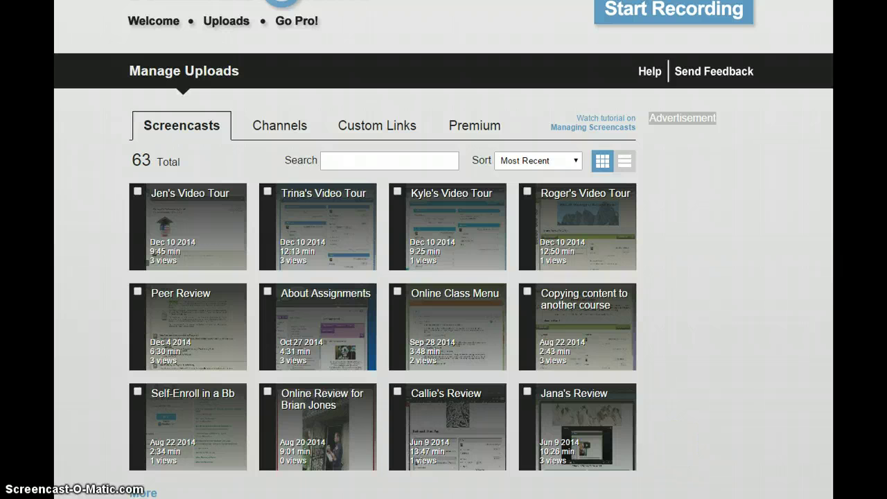